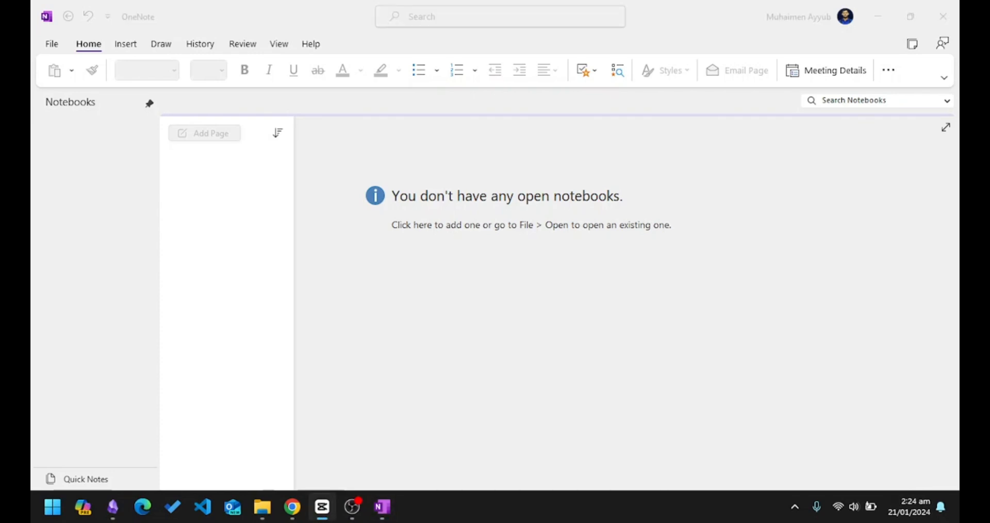
# Create a notebook named 'College' on OneDrive - Personal and decline sharing it.
pyautogui.hotkey('alt', 'Tab')
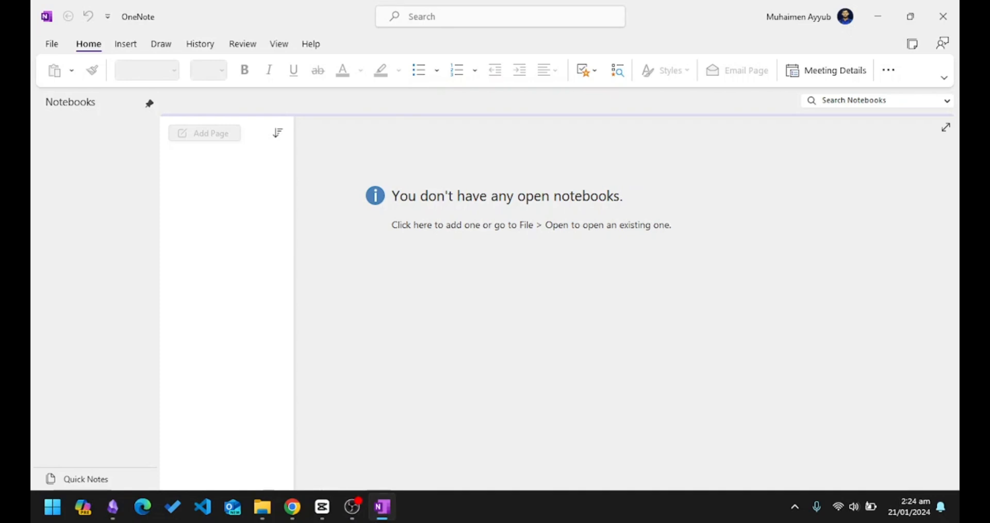
pyautogui.hotkey('alt', 'Tab')
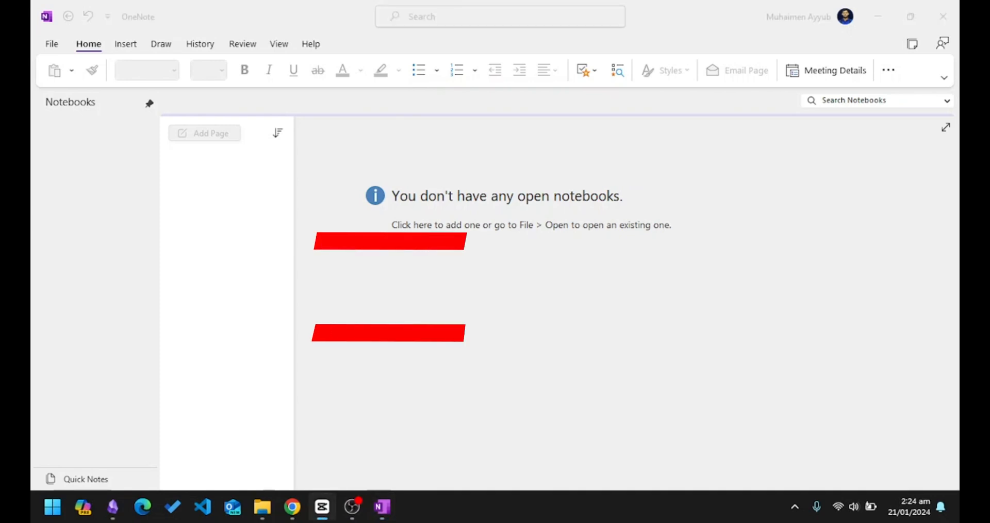
pyautogui.hotkey('alt', 'Tab')
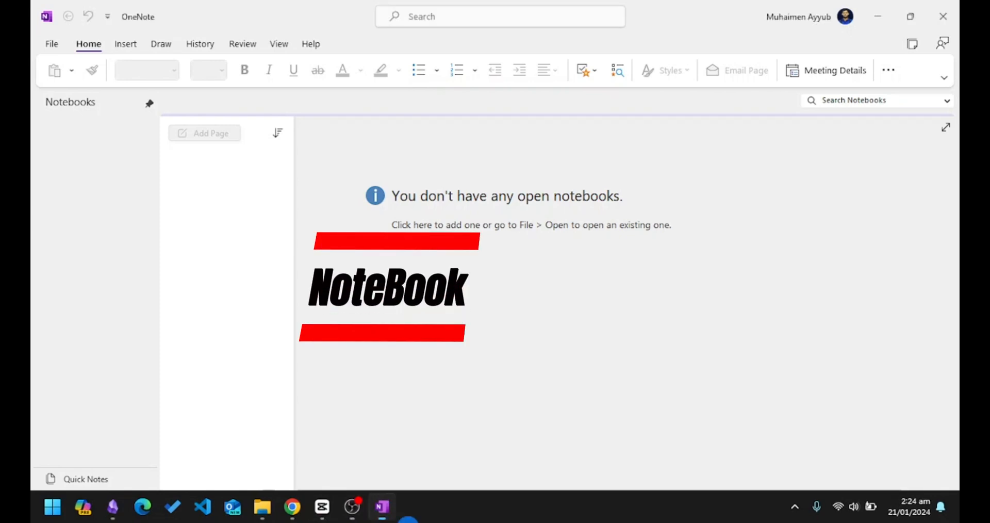
pyautogui.hotkey('alt', 'Tab')
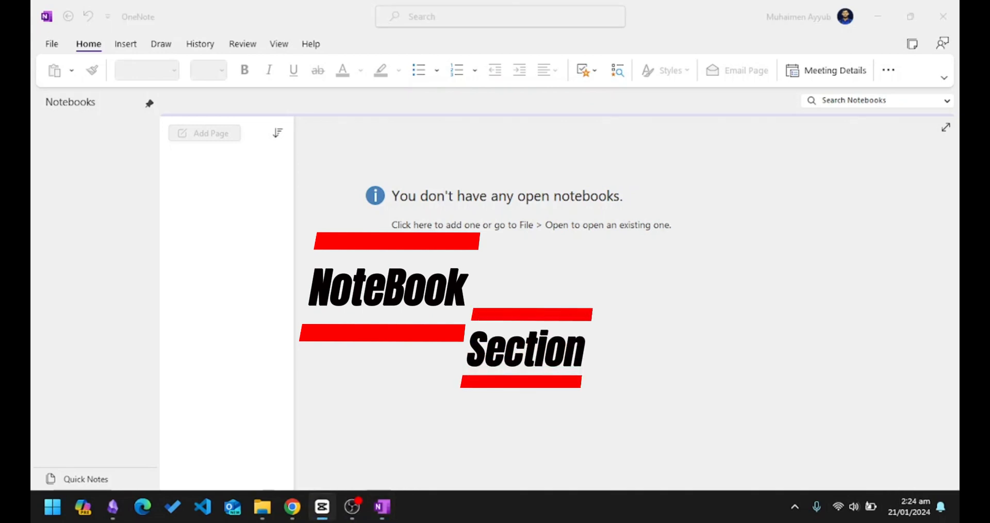
pyautogui.hotkey('alt', 'Tab')
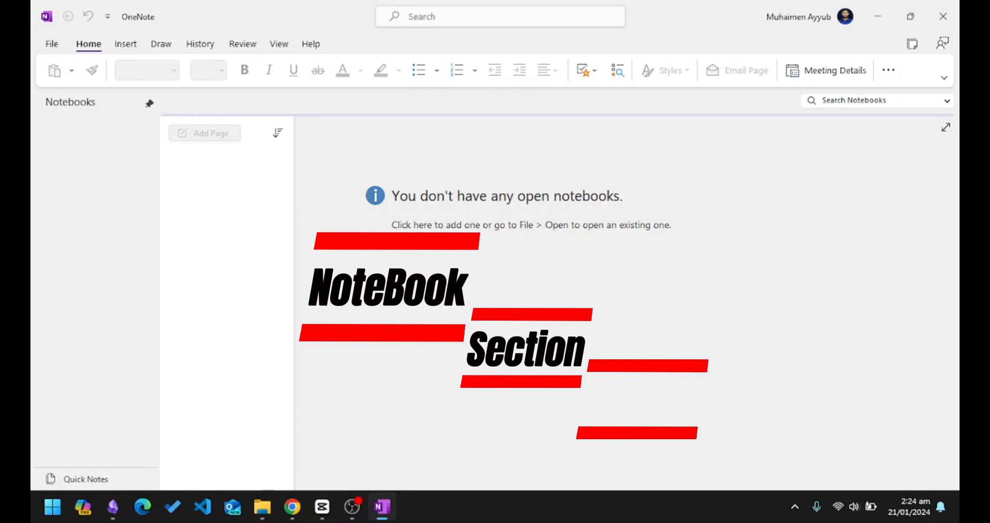
pyautogui.hotkey('alt', 'Tab')
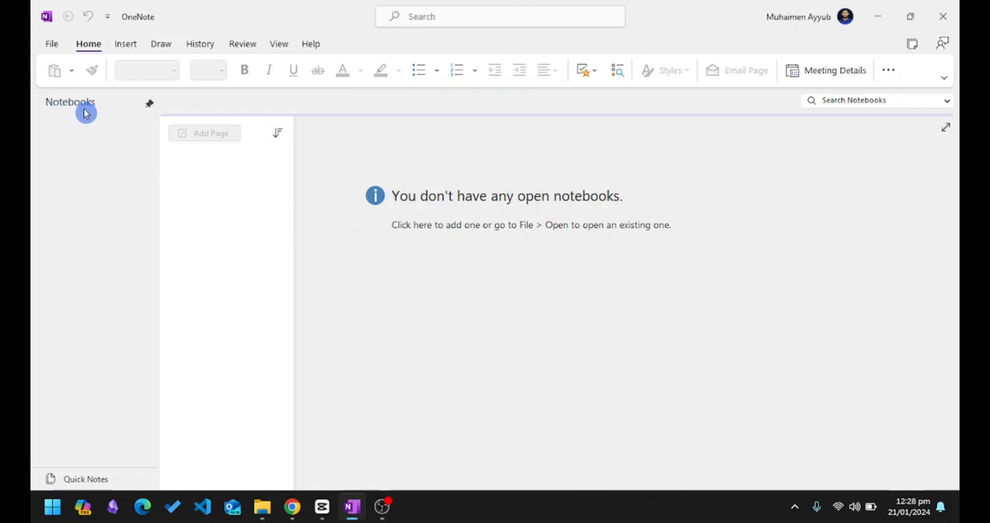
pyautogui.click(50, 43)
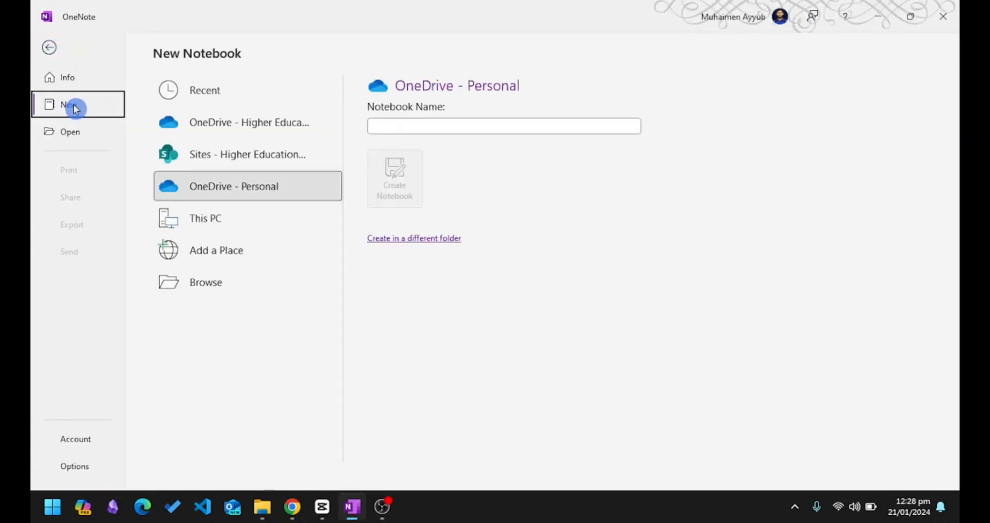
pyautogui.click(407, 124)
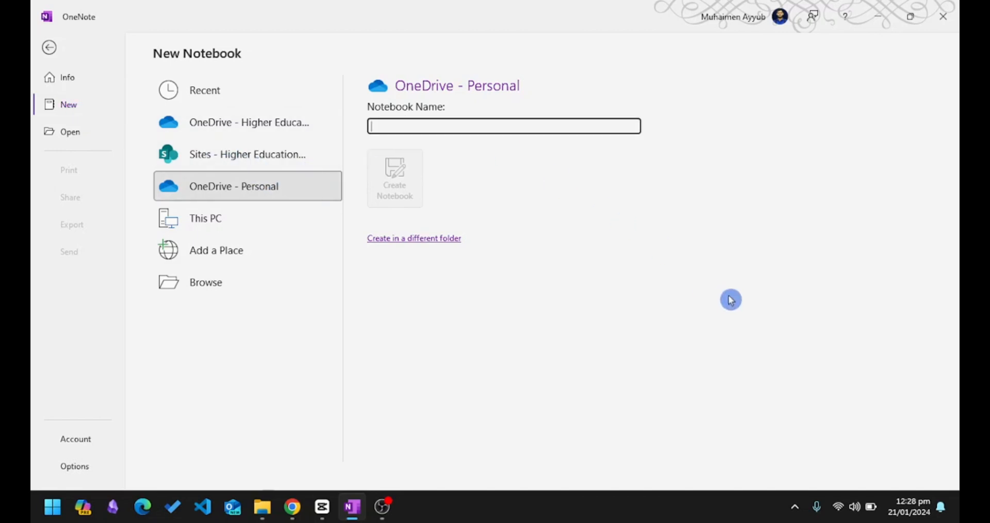
pyautogui.write('Col')
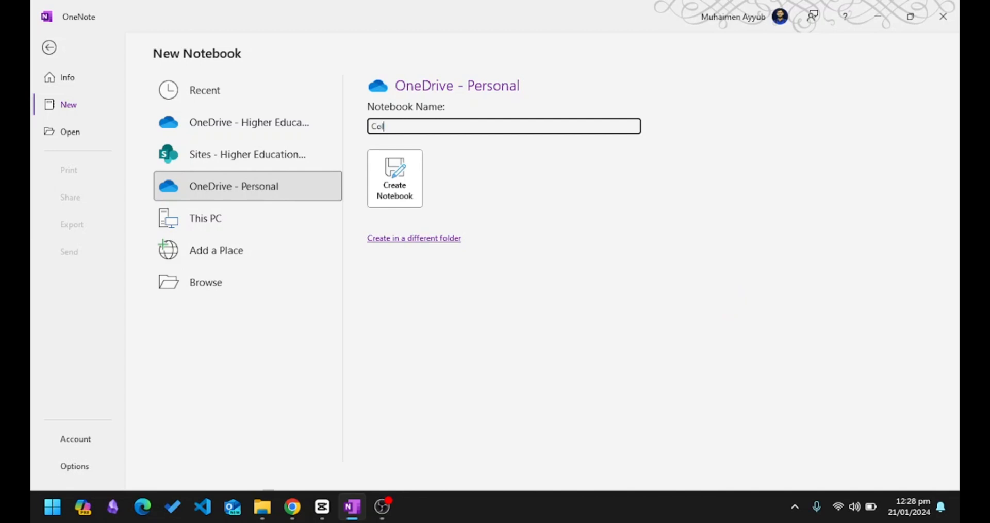
pyautogui.write('lege')
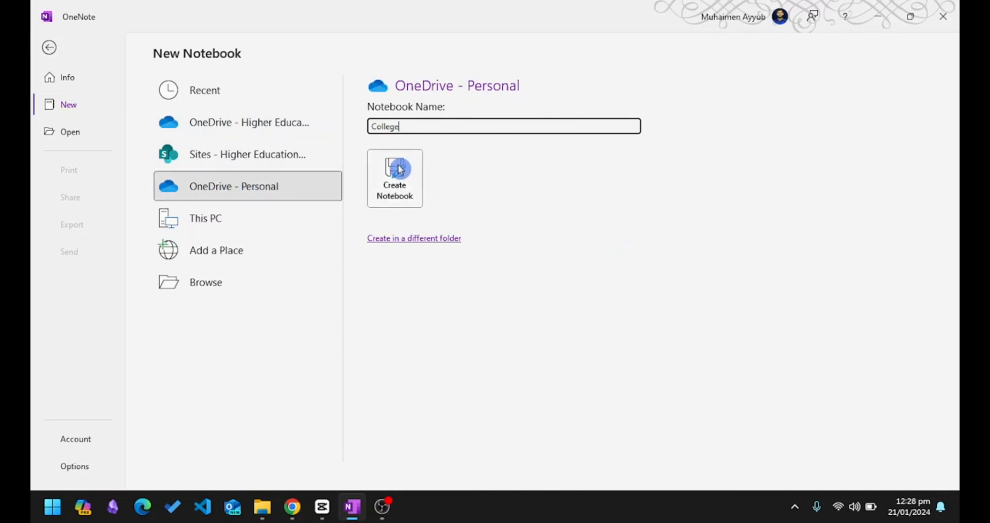
pyautogui.click(398, 173)
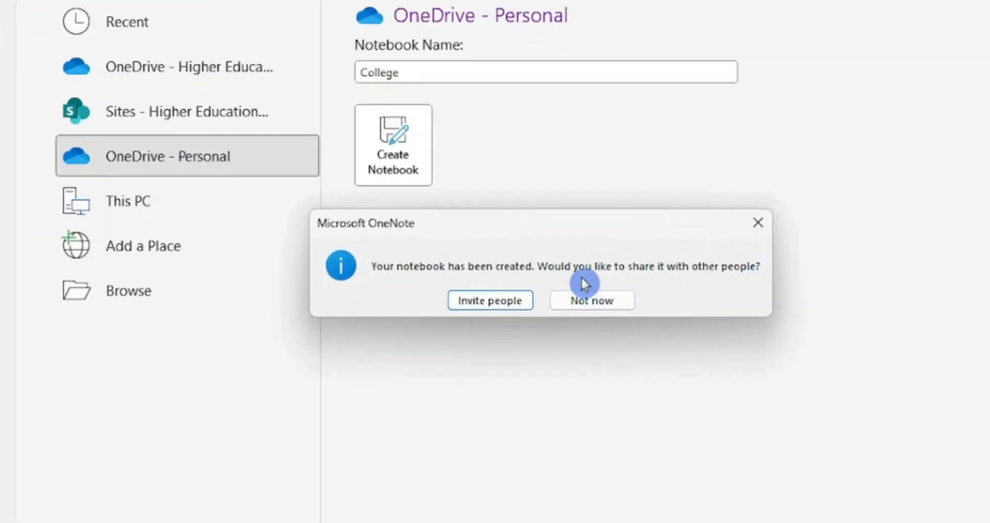
pyautogui.click(593, 301)
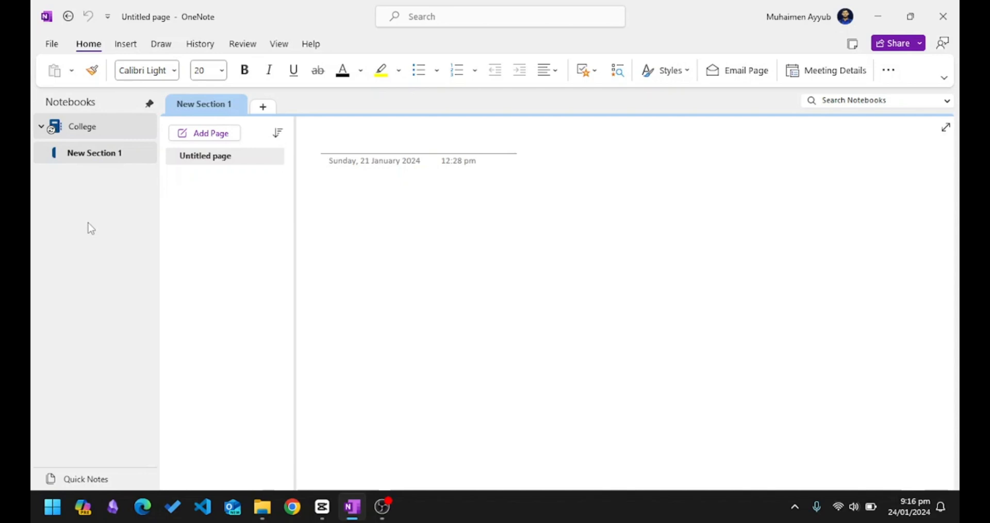
# Rename New Section 1 to 'Physics'.
pyautogui.rightClick(103, 156)
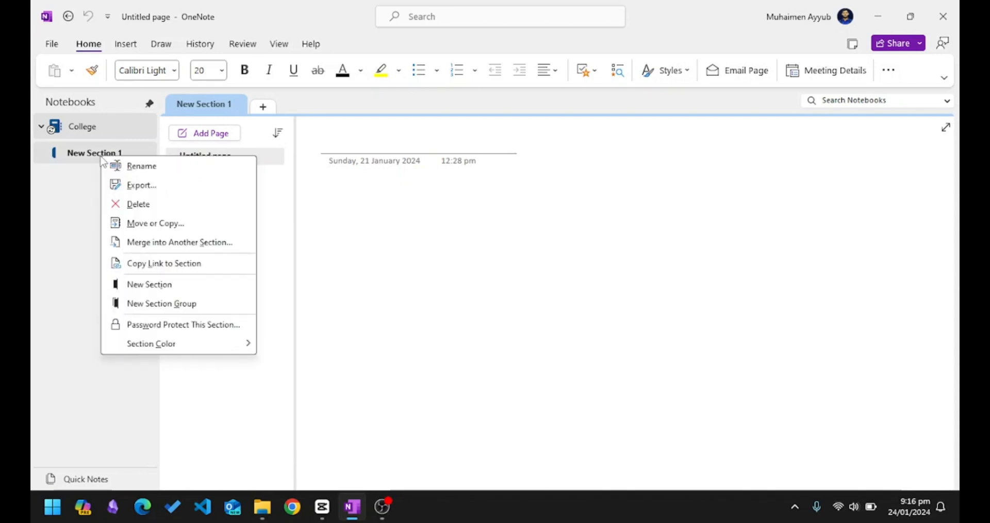
pyautogui.click(154, 167)
pyautogui.write('P')
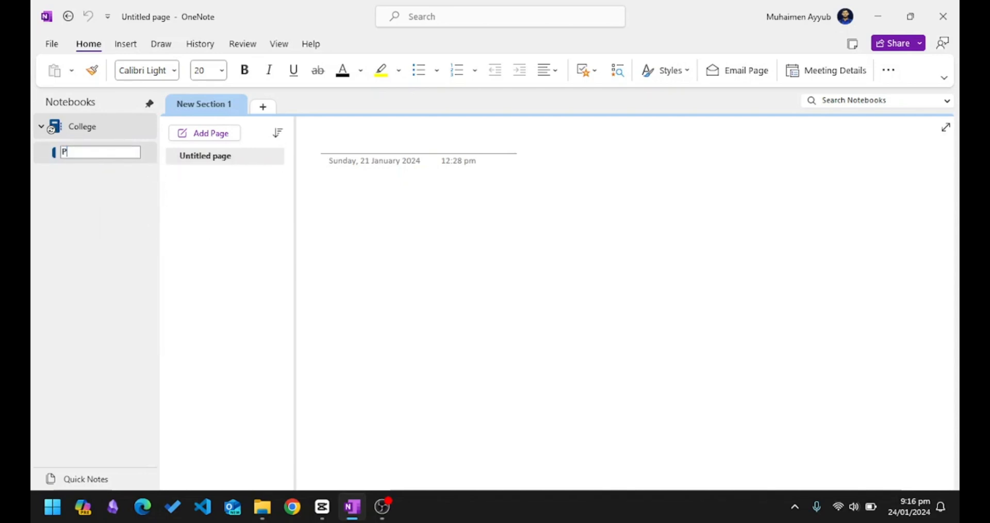
pyautogui.write('hysics')
pyautogui.press('Return')
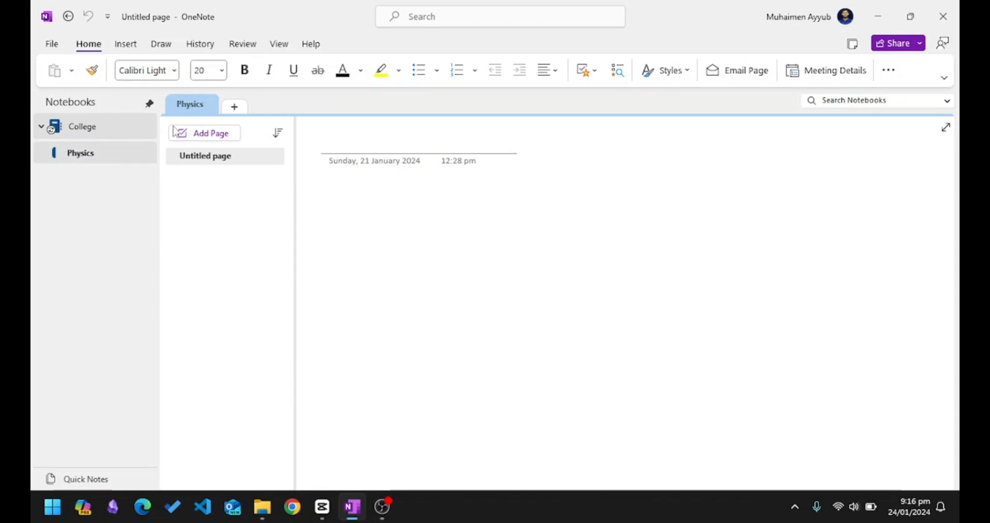
# Add a new section named 'Chemistry'.
pyautogui.click(241, 111)
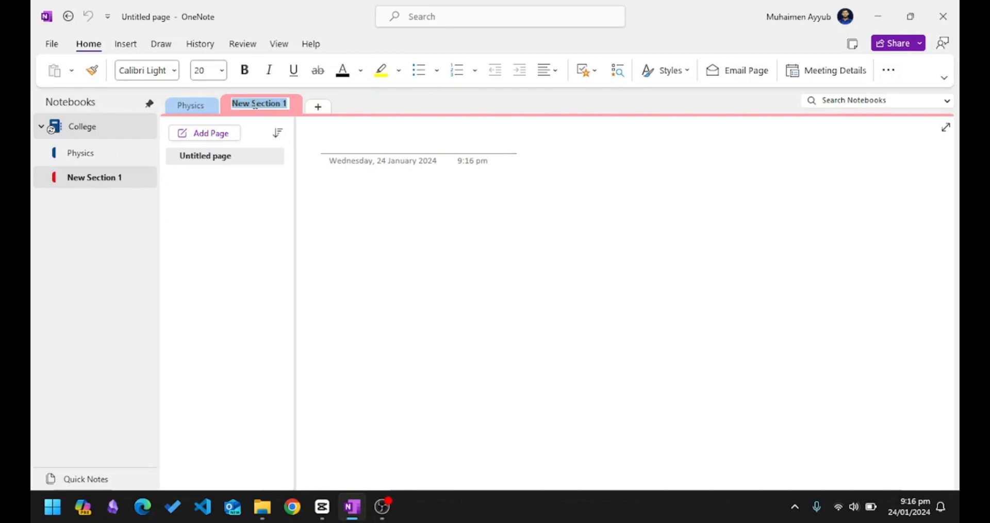
pyautogui.write('Chemistry')
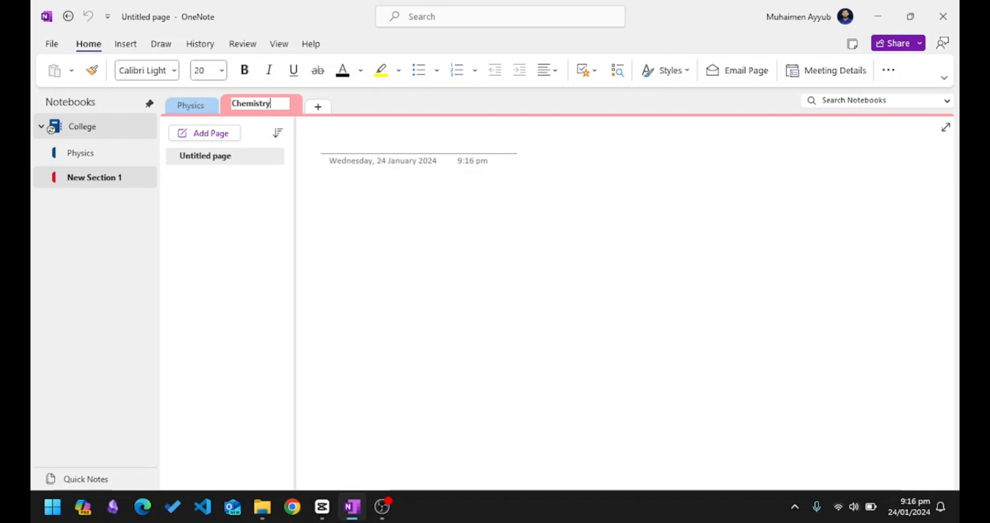
pyautogui.press('Return')
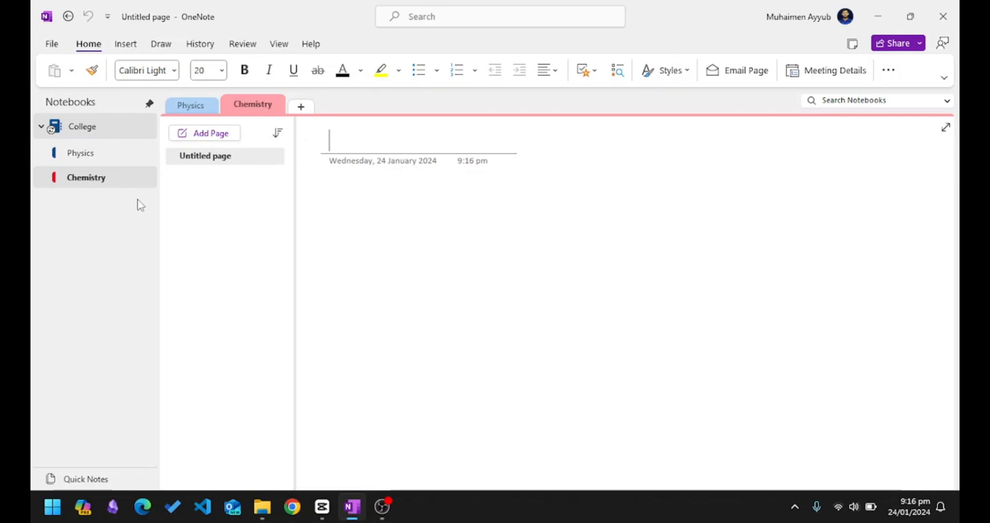
# Add a third section named 'History' from the notebook pane's context menu.
pyautogui.rightClick(88, 220)
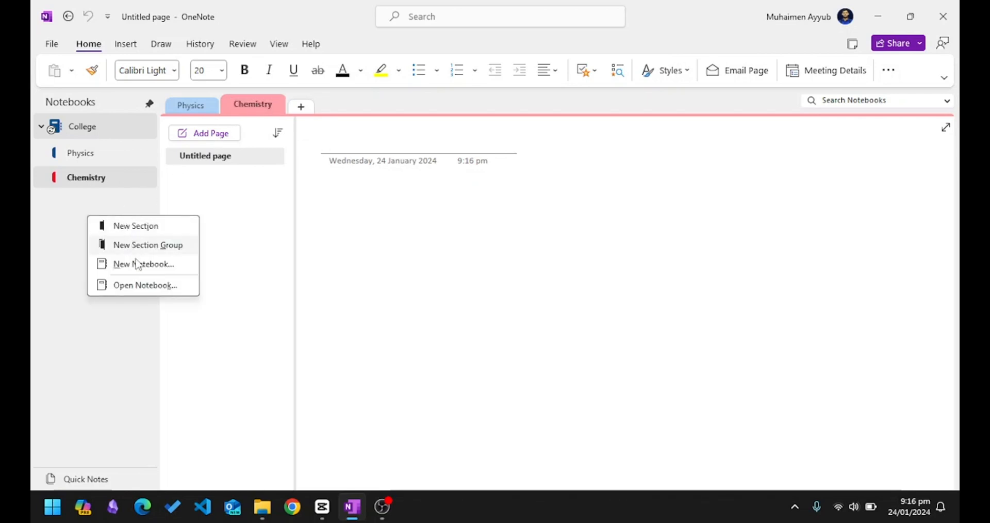
pyautogui.click(135, 226)
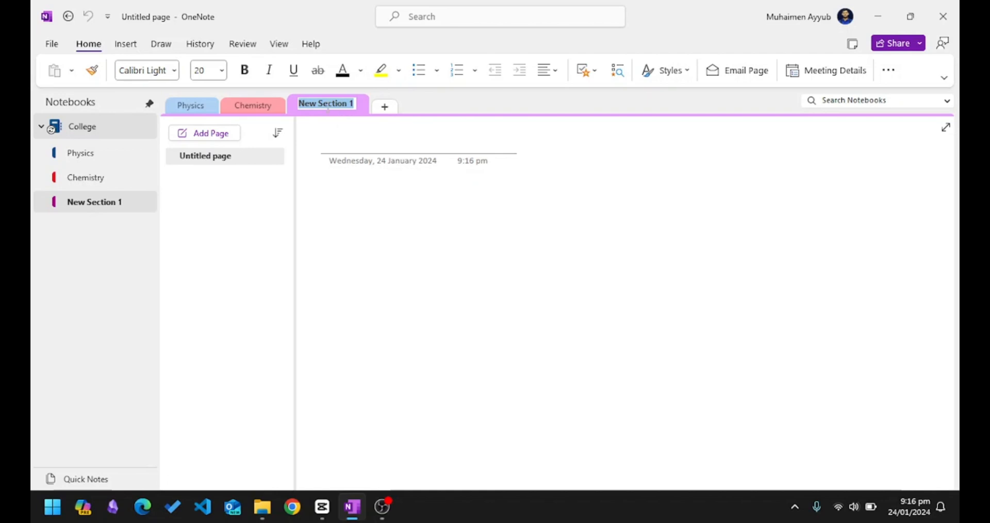
pyautogui.write('History')
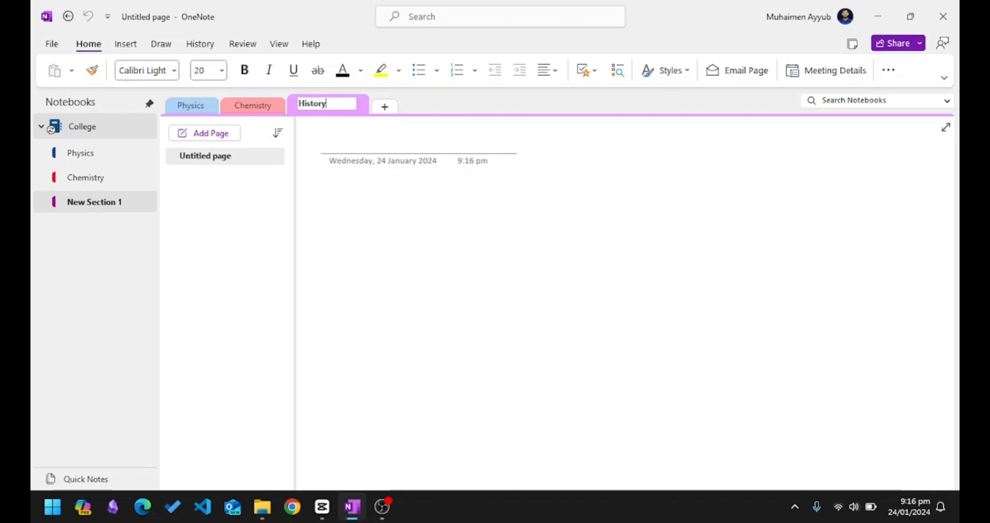
pyautogui.press('Return')
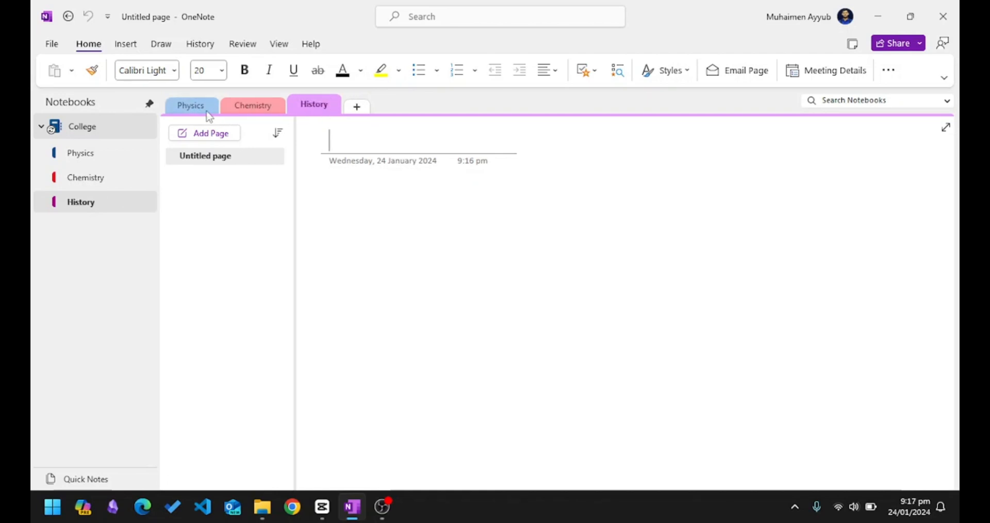
# Set the History section's colour to Cyan.
pyautogui.rightClick(76, 205)
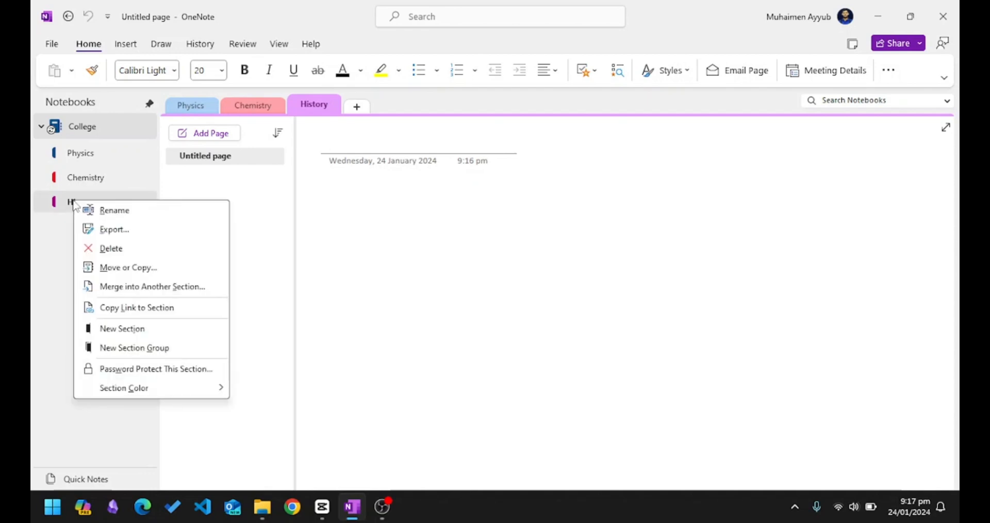
pyautogui.moveTo(173, 392)
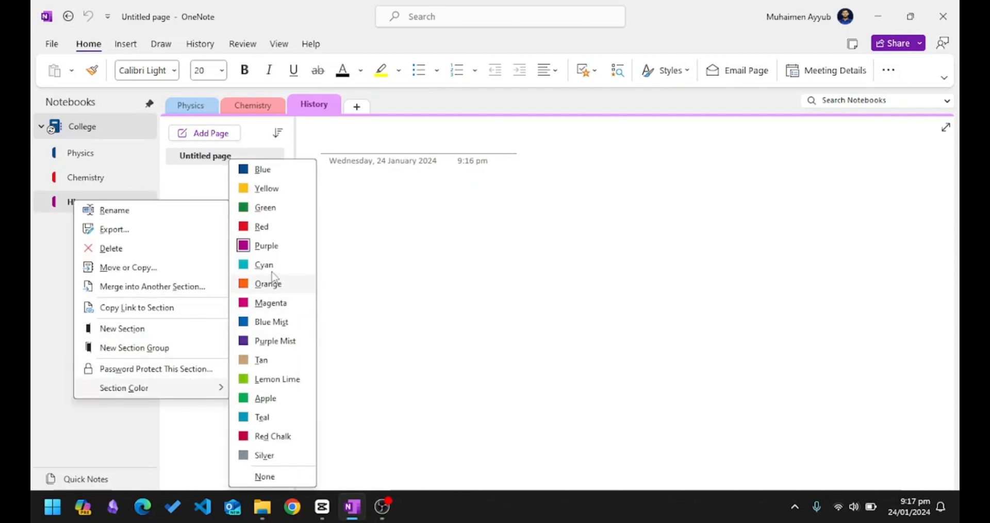
pyautogui.click(264, 264)
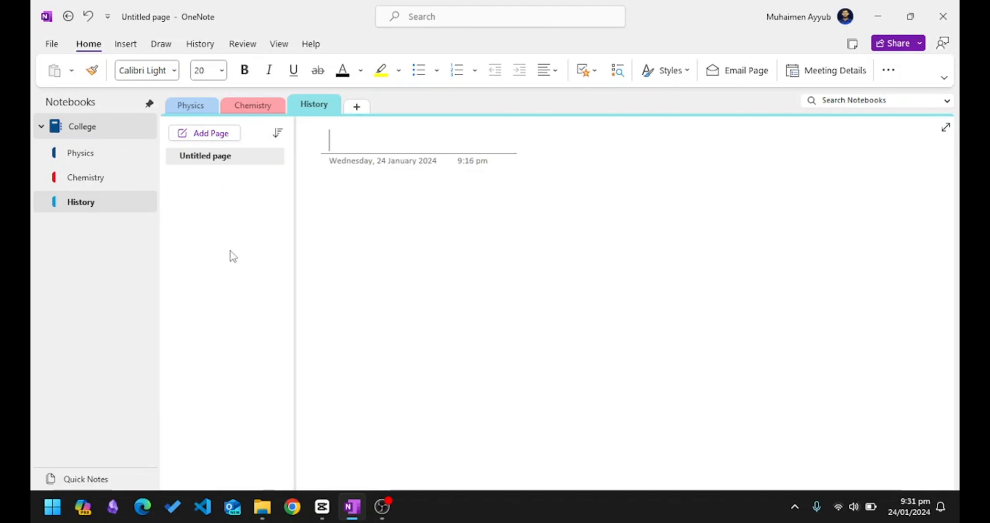
# Add a new section group to College and rename it 'Assignments'.
pyautogui.rightClick(92, 254)
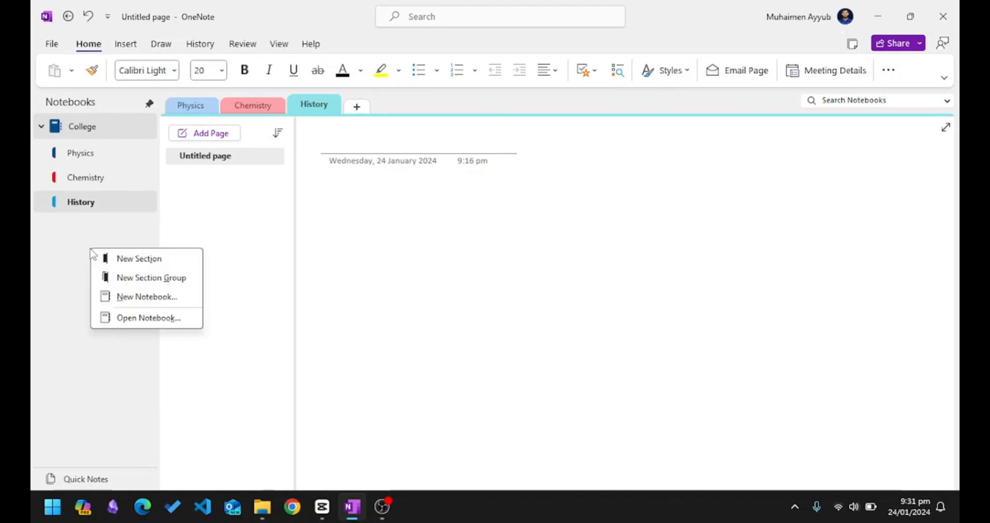
pyautogui.click(137, 278)
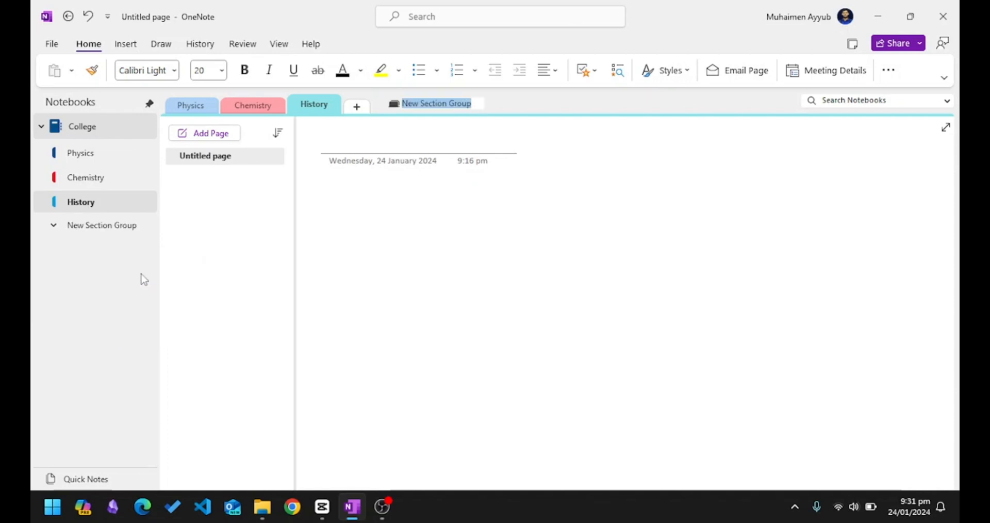
pyautogui.rightClick(102, 225)
pyautogui.click(141, 231)
pyautogui.write('Assignments')
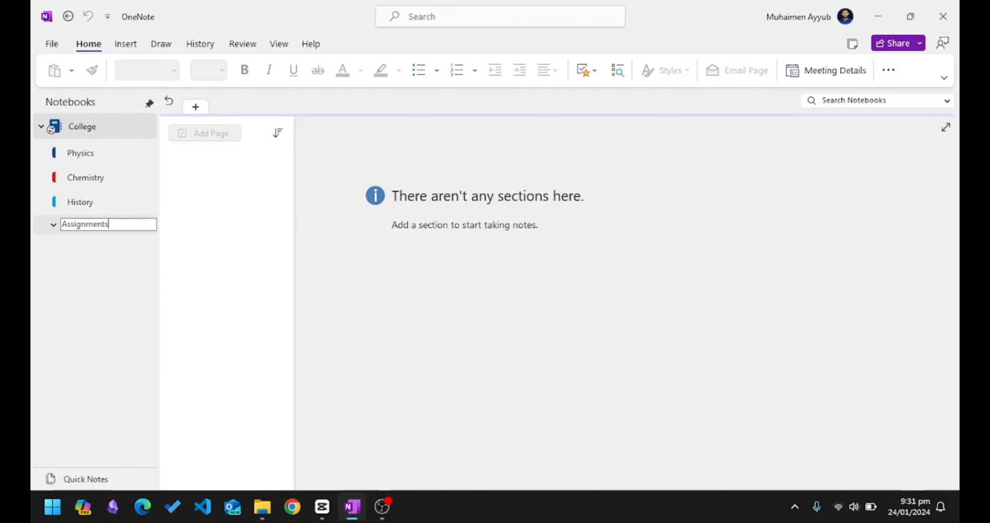
pyautogui.press('Return')
# Create a new section inside the Assignments group named 'Physics'.
pyautogui.rightClick(77, 261)
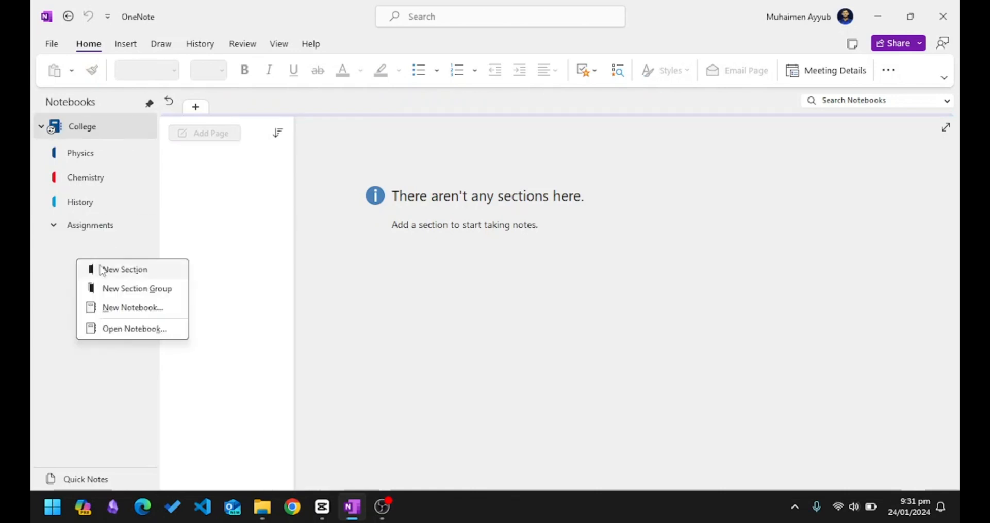
pyautogui.click(129, 279)
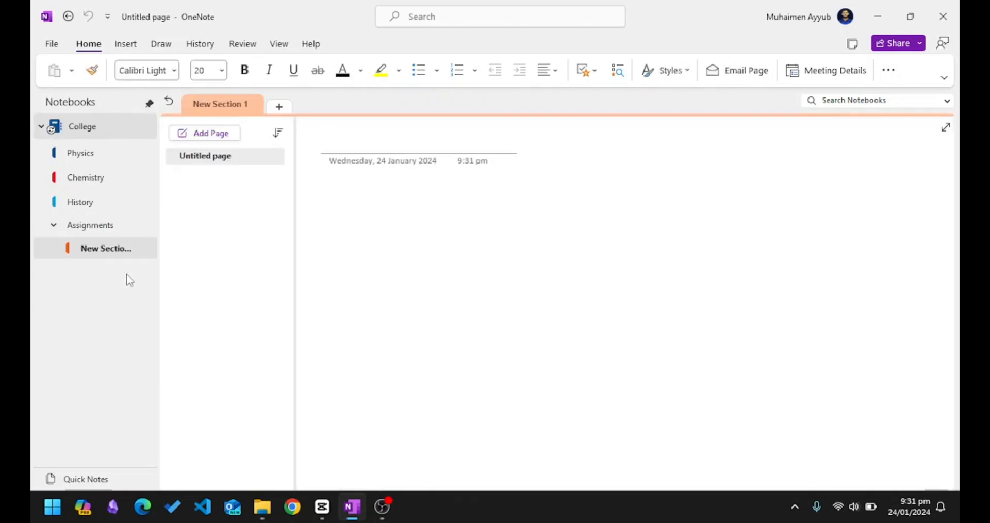
pyautogui.rightClick(106, 246)
pyautogui.press('Escape')
pyautogui.doubleClick(144, 257)
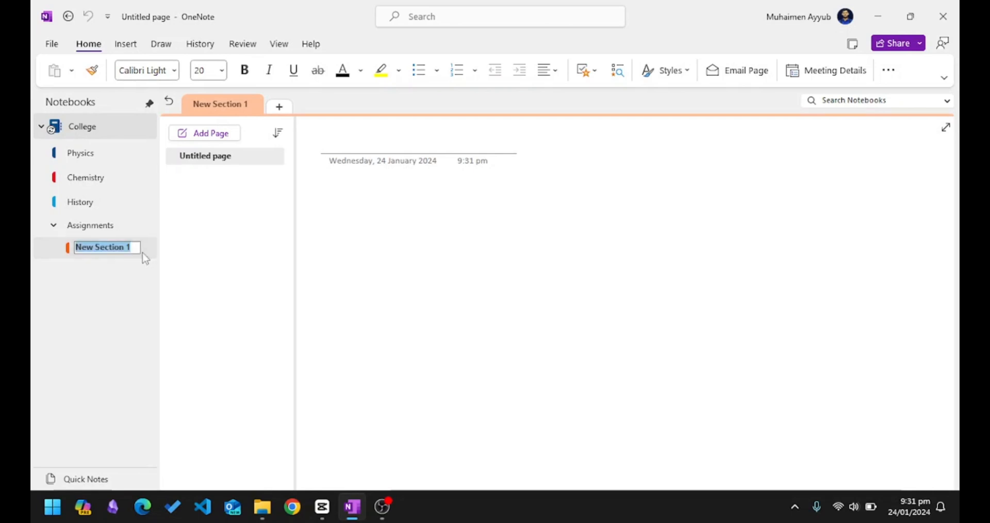
pyautogui.write('Physics')
pyautogui.press('Return')
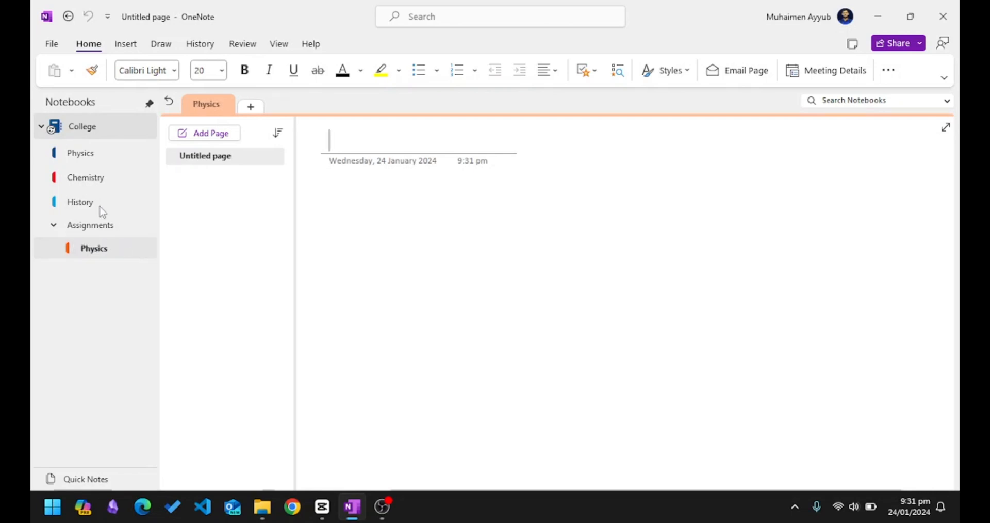
# Return from the Assignments group to the main College sections.
pyautogui.click(82, 178)
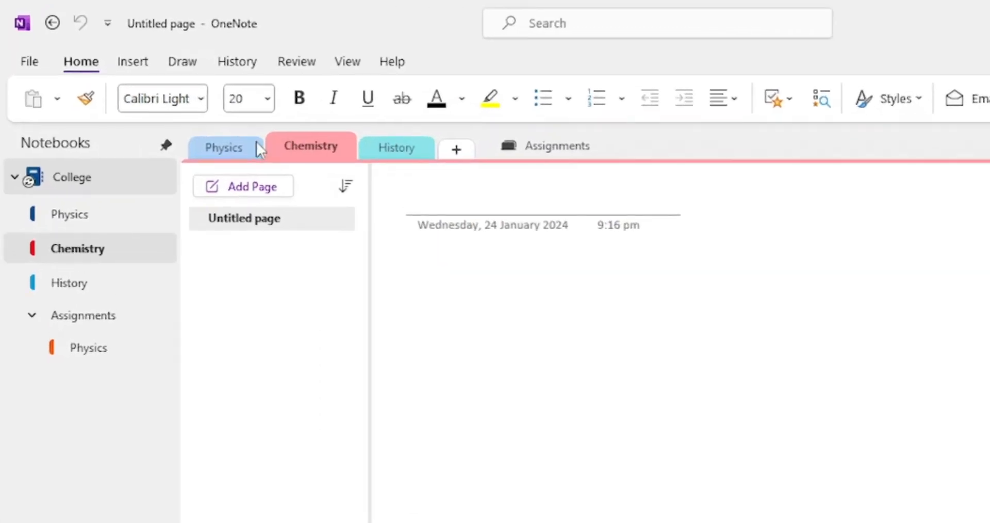
pyautogui.click(556, 147)
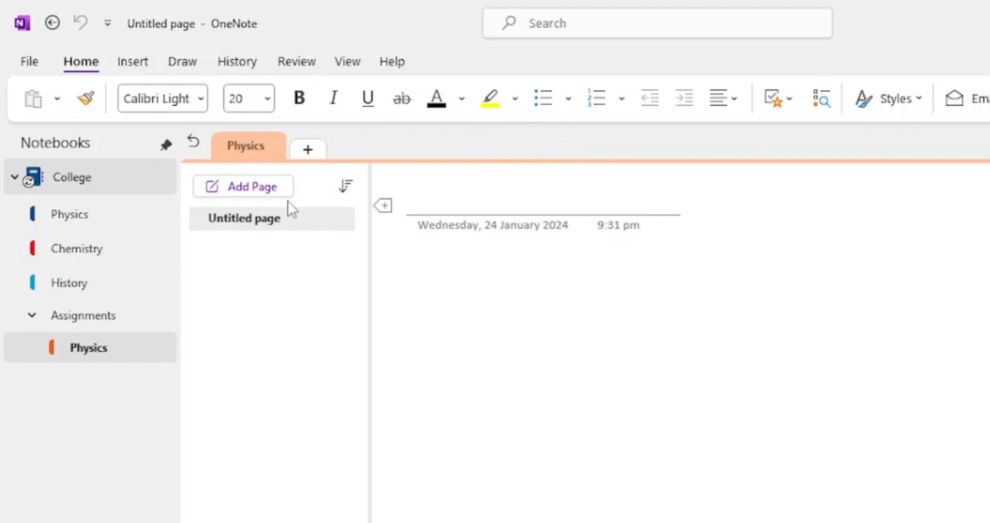
pyautogui.click(193, 144)
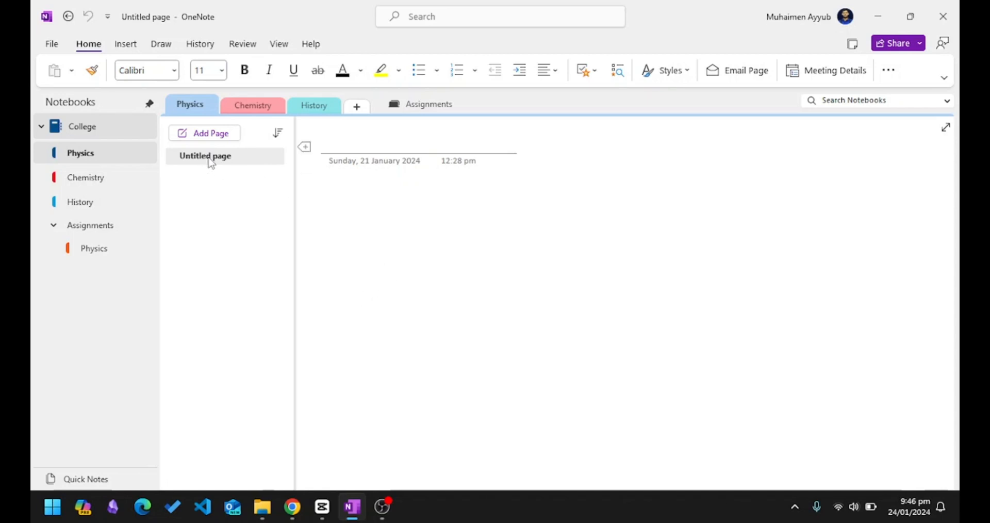
# Title the page 'Lecture 1' and add a note reading '123 456'.
pyautogui.click(372, 147)
pyautogui.write('Lecture 1')
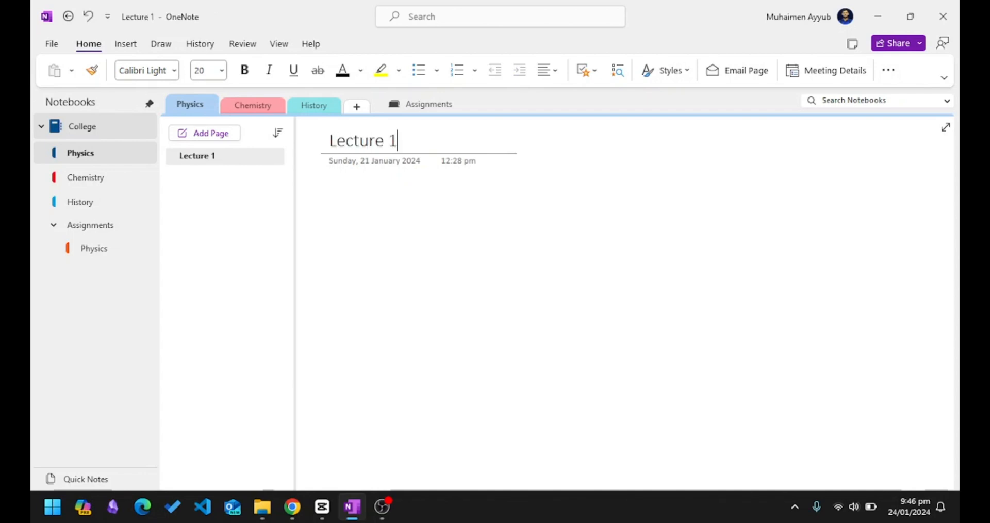
pyautogui.click(342, 202)
pyautogui.click(424, 232)
pyautogui.click(382, 220)
pyautogui.write('123 456')
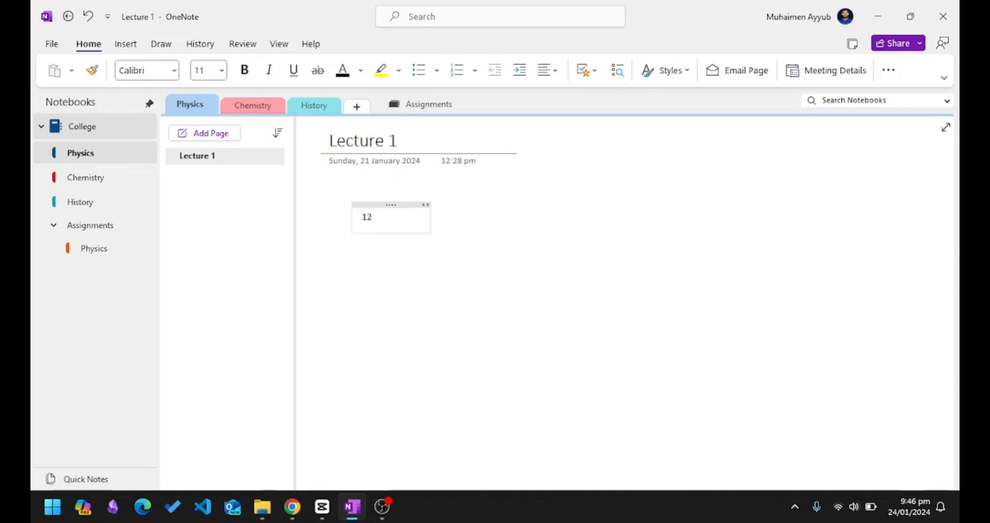
# Add a bulleted list note with items 1, 2 and 3.
pyautogui.click(479, 286)
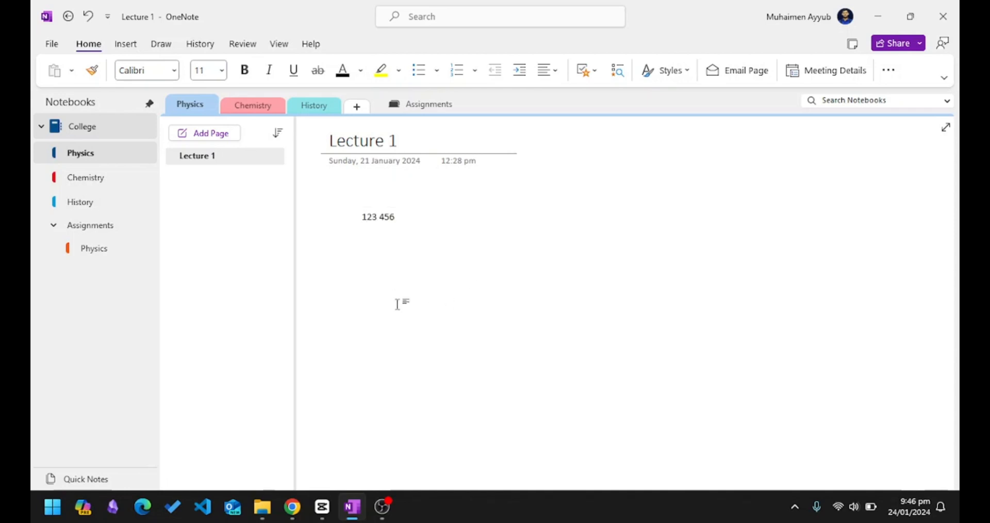
pyautogui.click(420, 71)
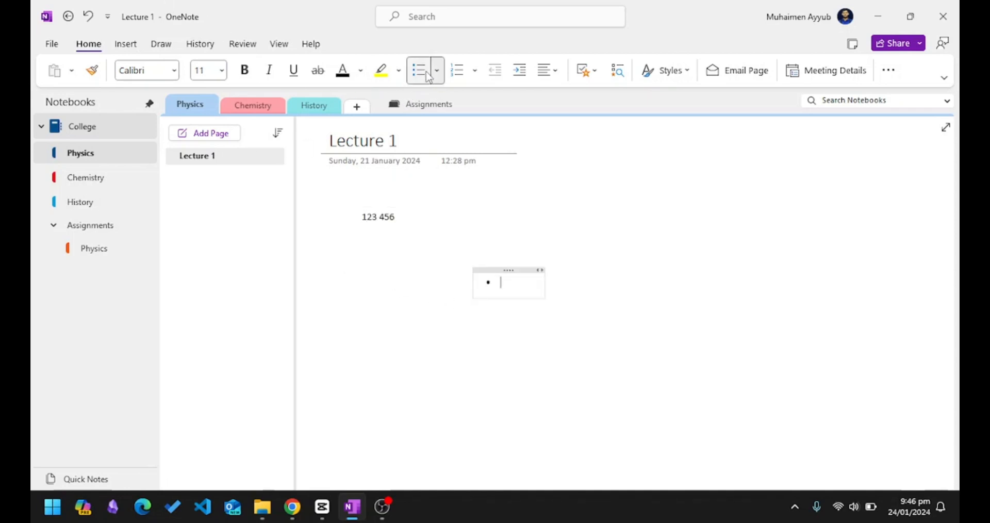
pyautogui.write('1')
pyautogui.press('Return')
pyautogui.write('2')
pyautogui.press('Return')
pyautogui.write('3')
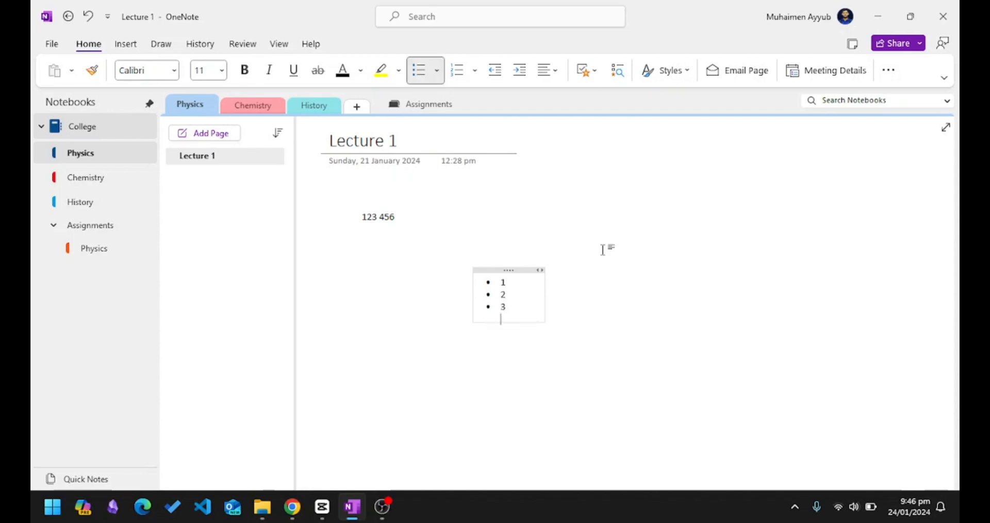
# Start a numbered list in a new note and apply a To Do tag.
pyautogui.click(626, 282)
pyautogui.hotkey('ctrl', '/')
pyautogui.click(738, 268)
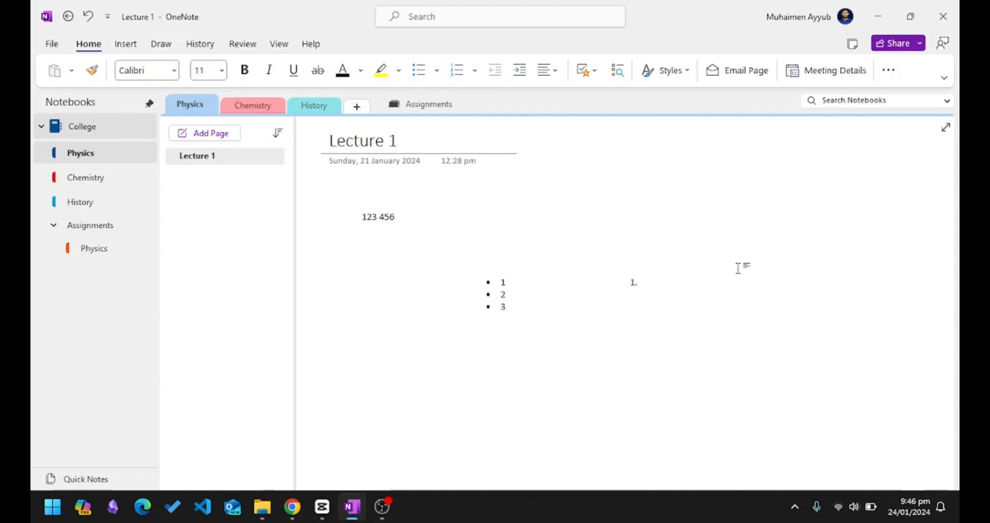
pyautogui.click(591, 76)
pyautogui.click(624, 116)
pyautogui.click(587, 70)
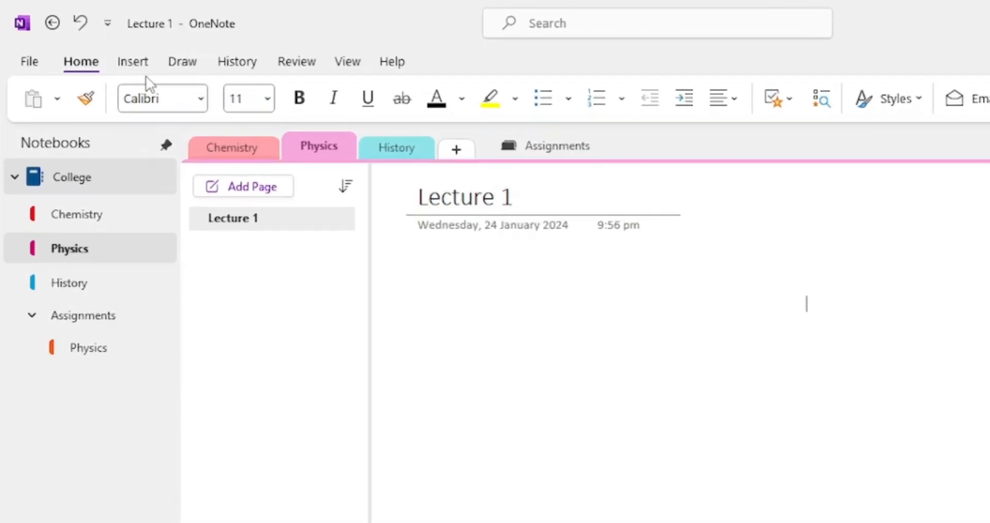
# Add a page from the Academic 'Lecture Notes and Study Questions' template titled 'Lecture 2'.
pyautogui.click(132, 62)
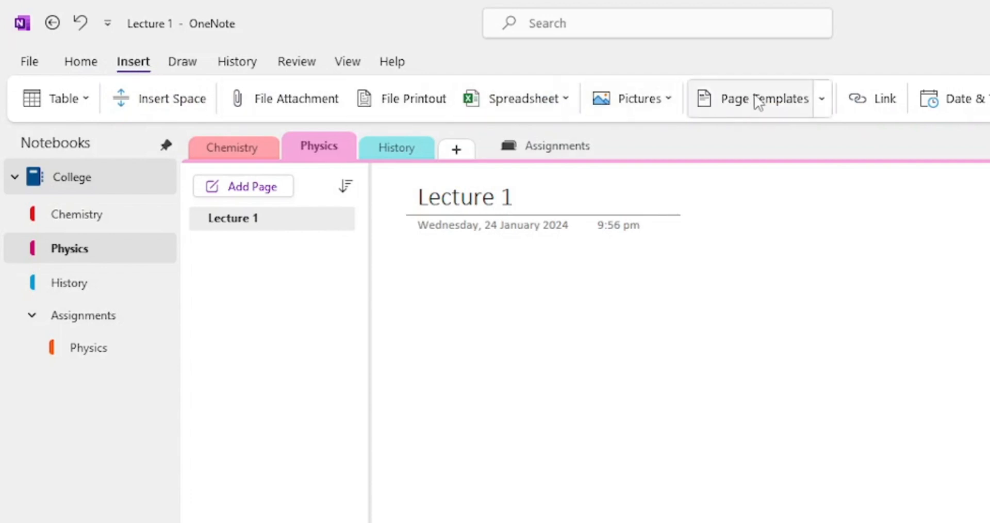
pyautogui.click(755, 96)
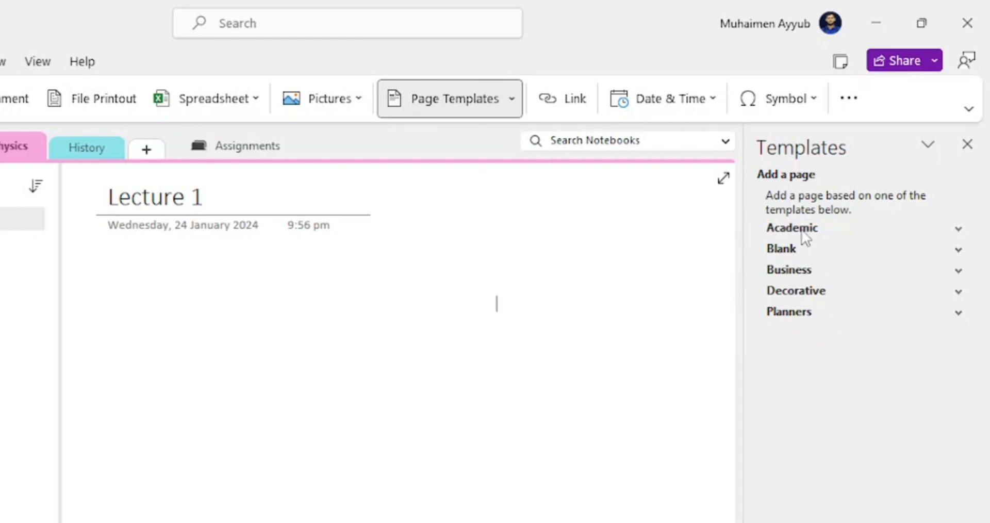
pyautogui.click(959, 230)
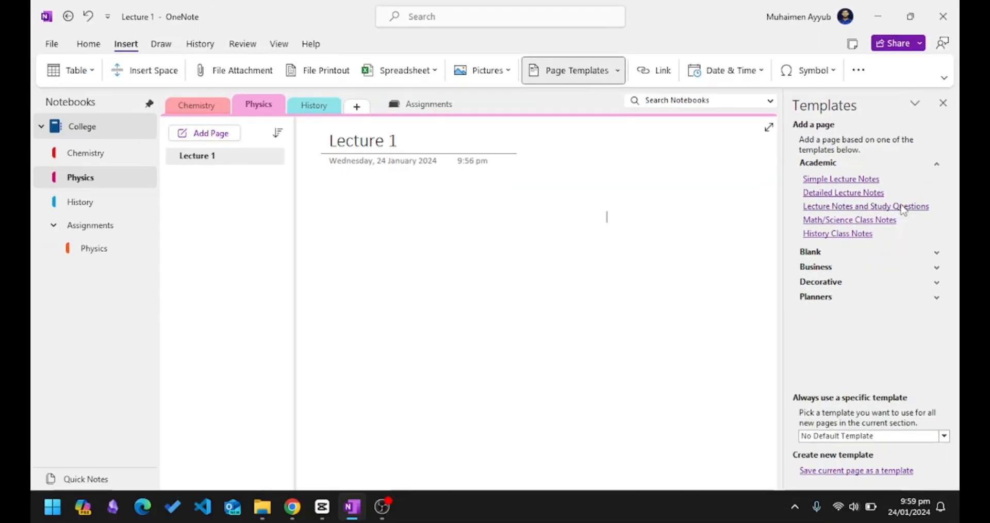
pyautogui.click(903, 207)
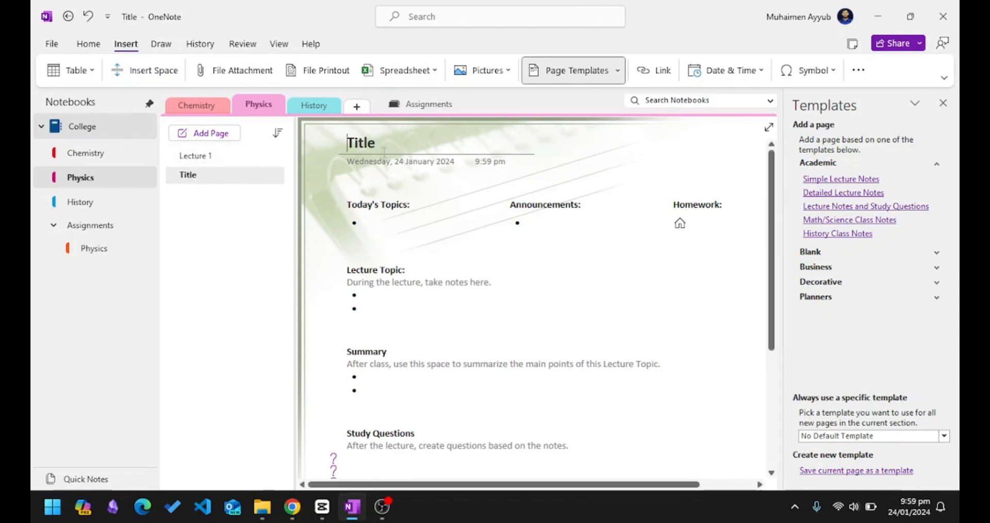
pyautogui.doubleClick(359, 141)
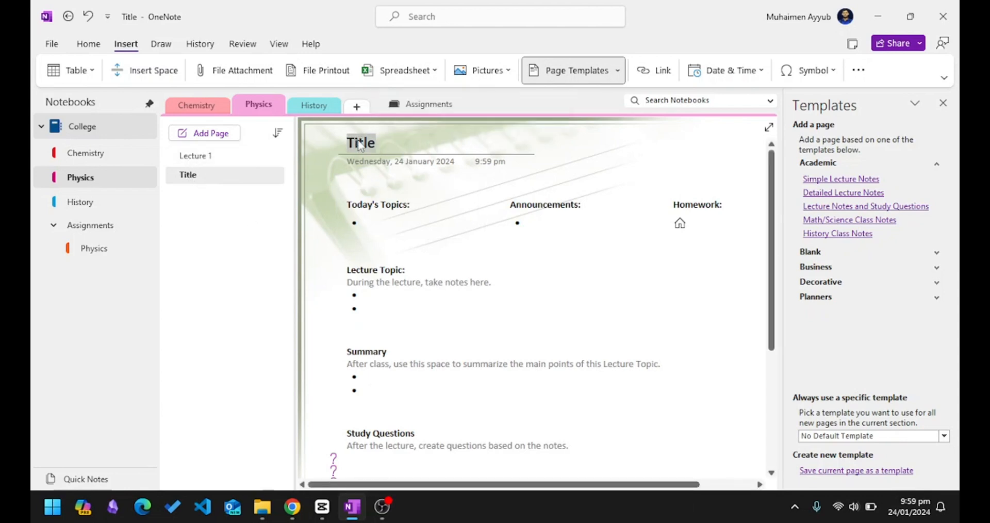
pyautogui.write('Lecture 2')
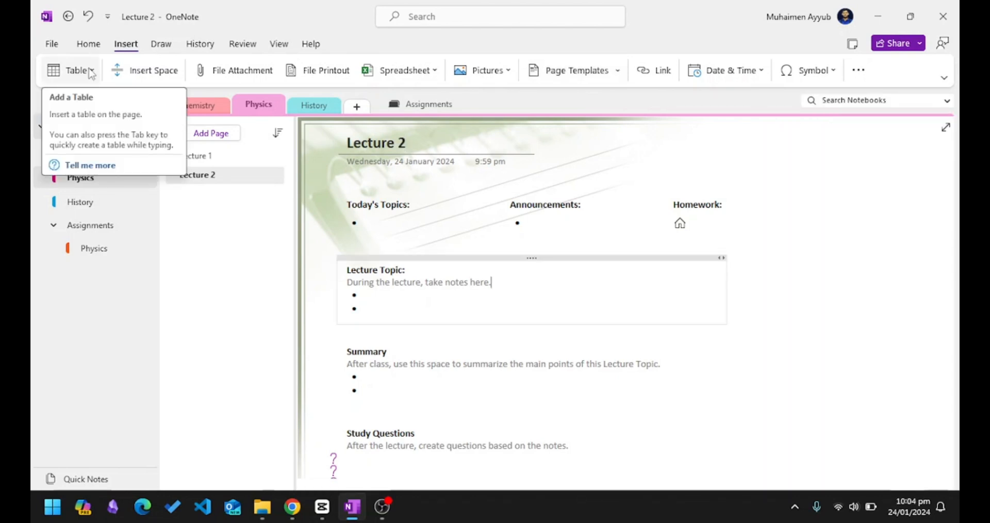
# Look over the Table and Pictures insert options without inserting, then show the Draw tools.
pyautogui.click(91, 72)
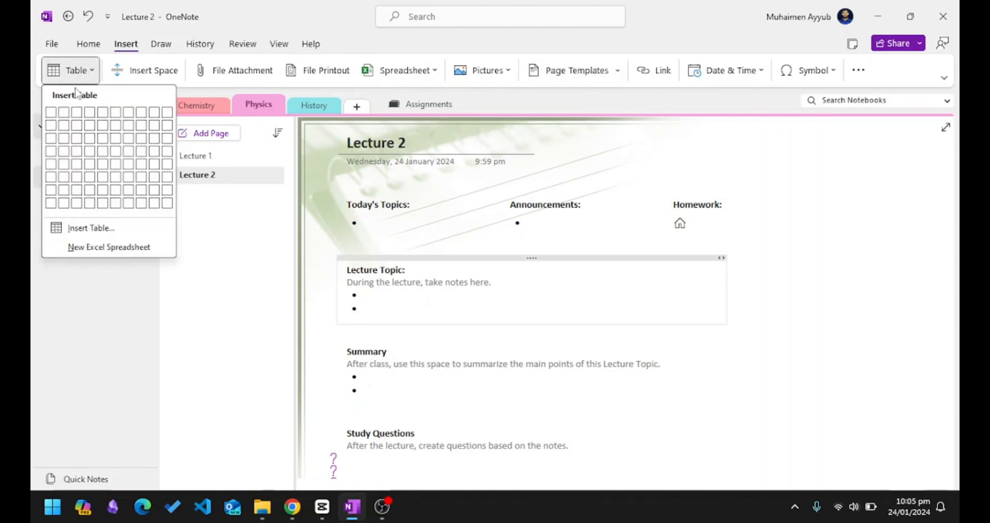
pyautogui.click(91, 71)
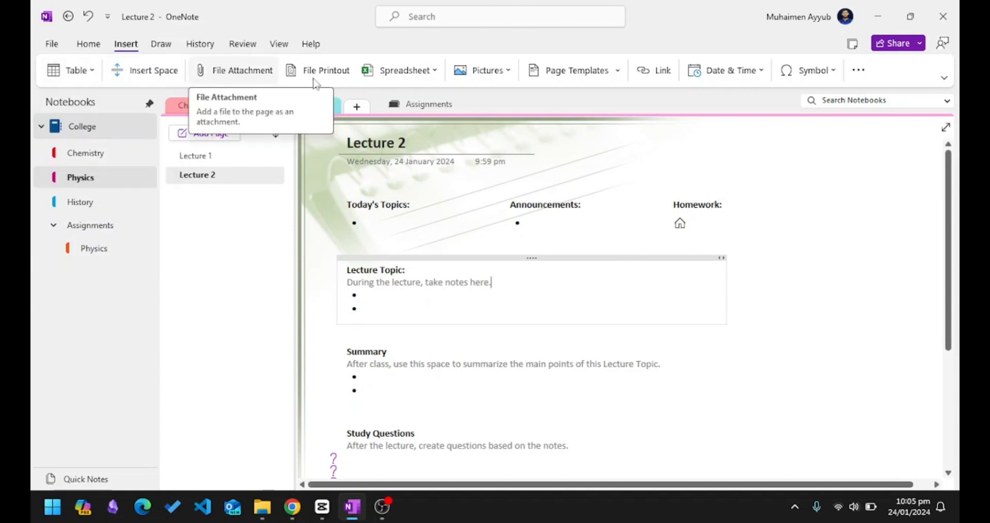
pyautogui.click(506, 71)
pyautogui.click(508, 73)
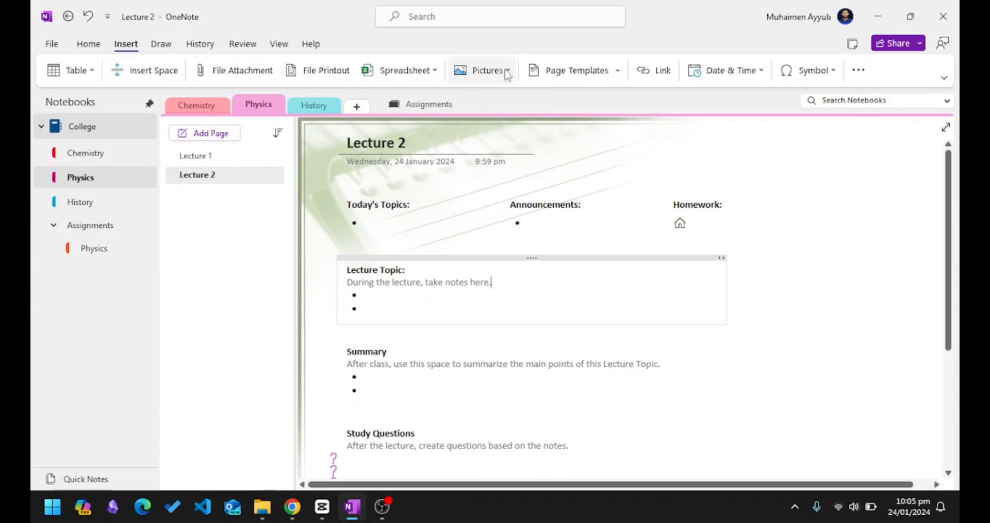
pyautogui.click(843, 283)
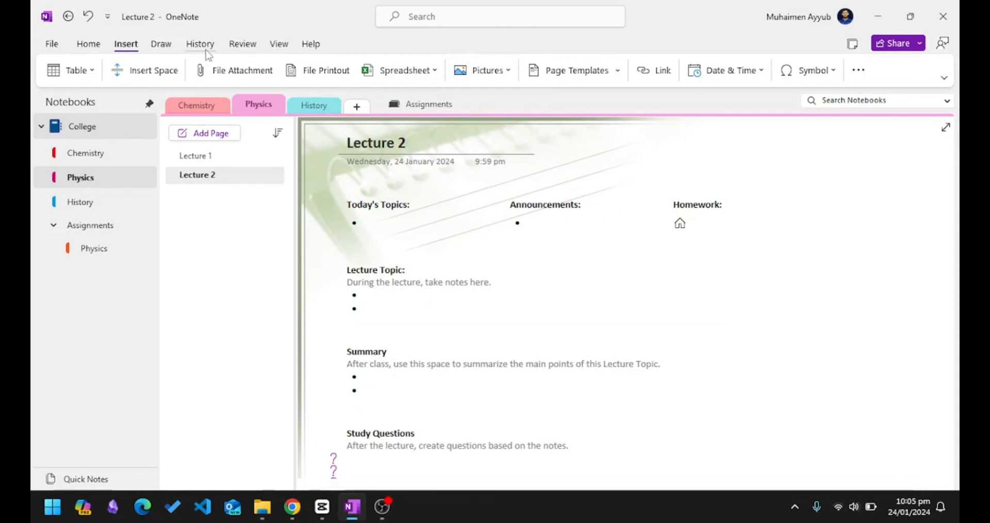
pyautogui.click(163, 47)
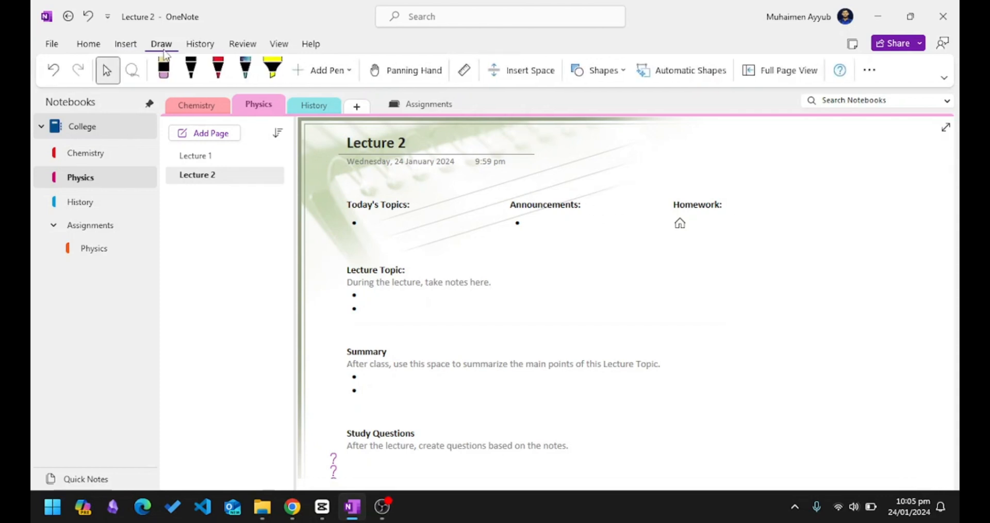
# With the black pen, draw loops around Announcements, Summary and Homework.
pyautogui.click(192, 71)
pyautogui.moveTo(609, 196)
pyautogui.mouseDown()
pyautogui.moveTo(541, 276)
pyautogui.moveTo(535, 227)
pyautogui.mouseUp()
pyautogui.moveTo(420, 350); pyautogui.dragTo(426, 356)
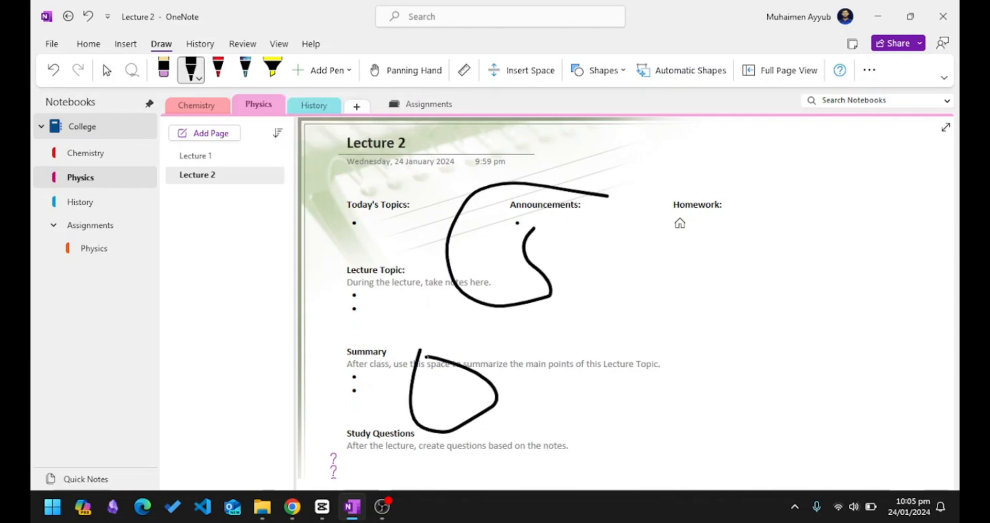
pyautogui.moveTo(736, 165); pyautogui.dragTo(745, 164)
pyautogui.click(330, 297)
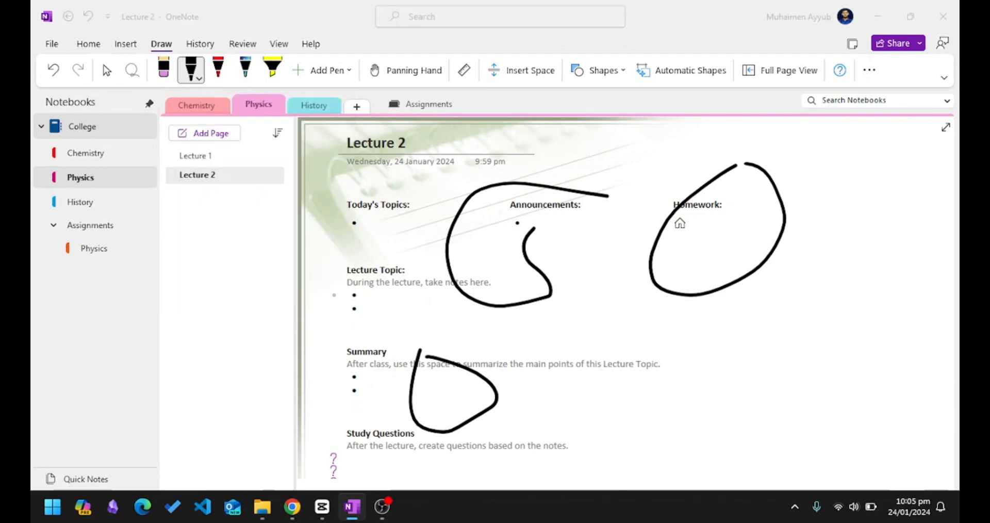